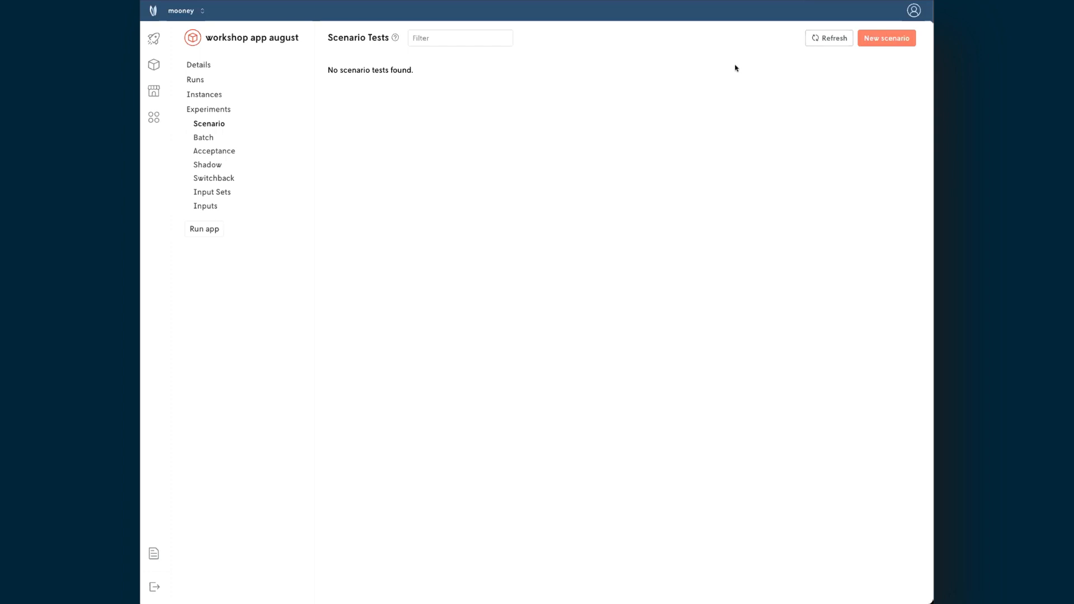
Start a new scenario test plan and name it "multi parameter test"
left_click(892, 37)
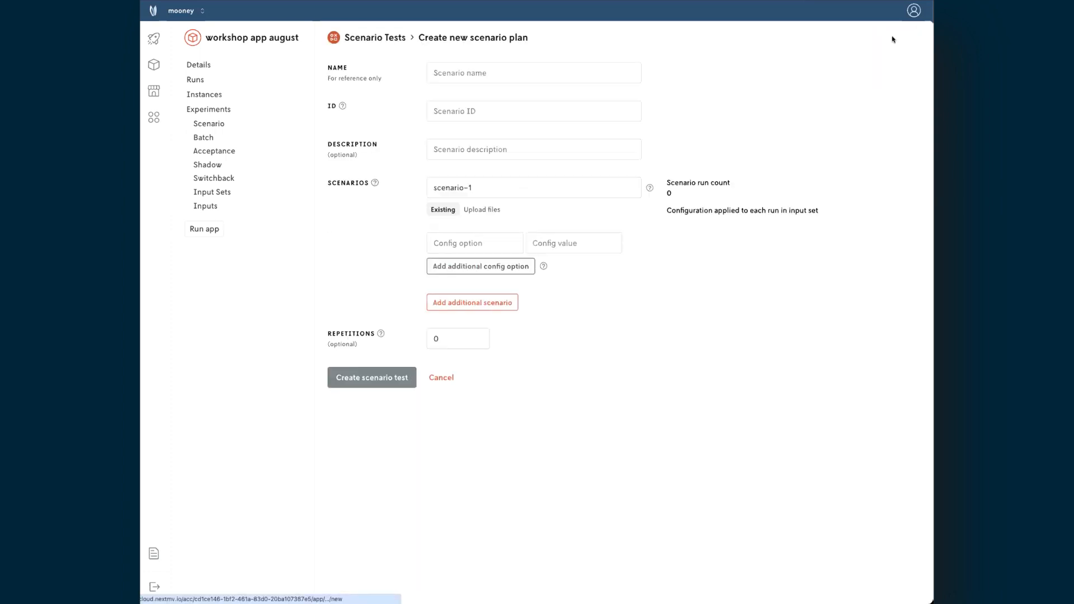
left_click(476, 70)
type("multi")
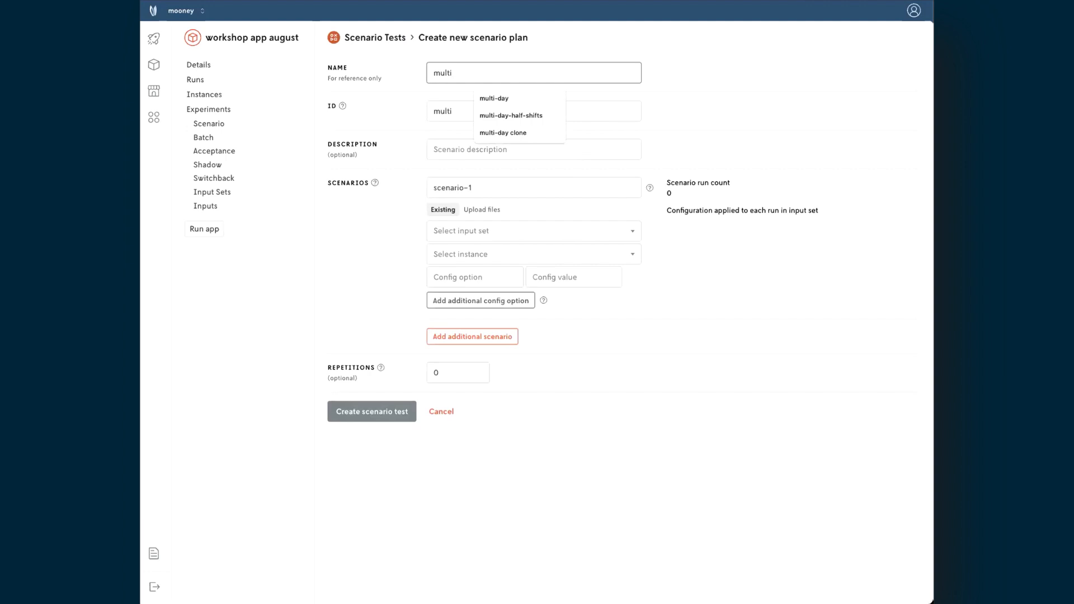
type(" day")
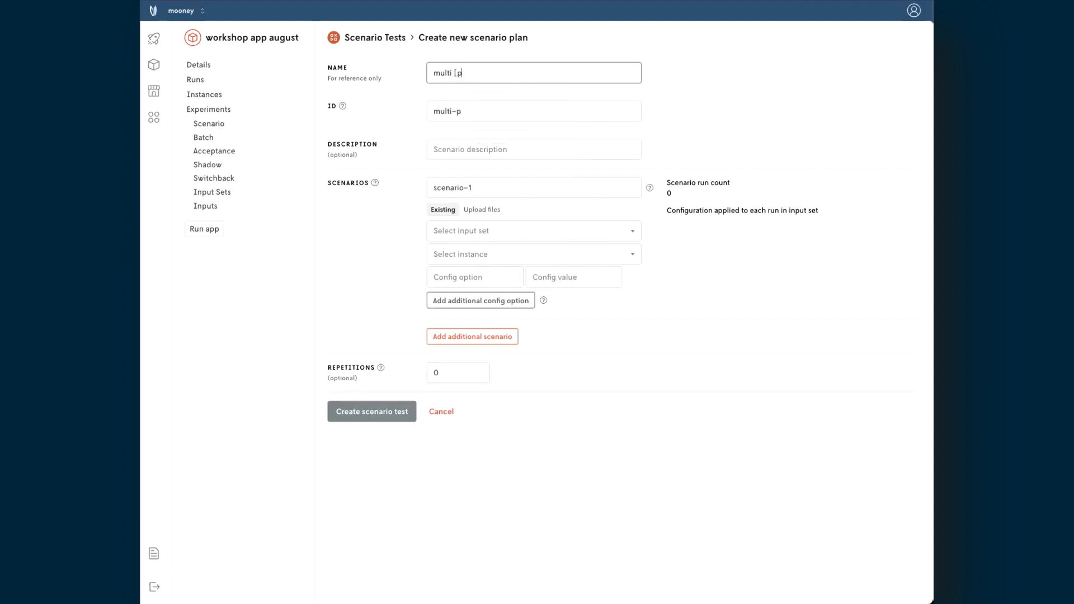
key("BackSpace")
key("BackSpace")
key("BackSpace")
key("BackSpace")
type("parameter test")
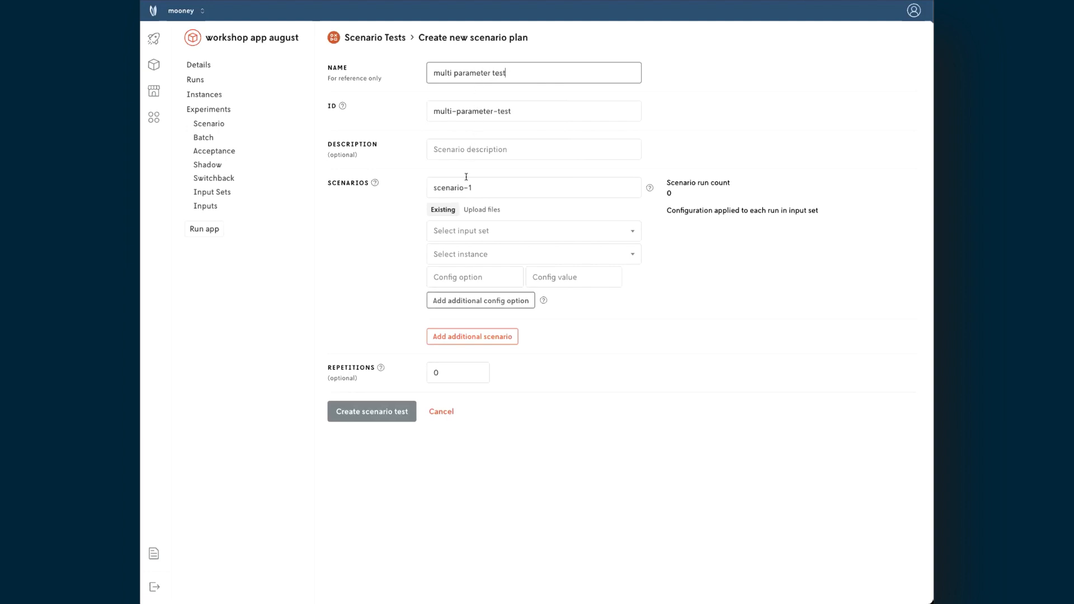
Supply scenario-1's inputs by uploading the seven files input-1.json through input-7.json instead of using an existing input set
left_click(458, 232)
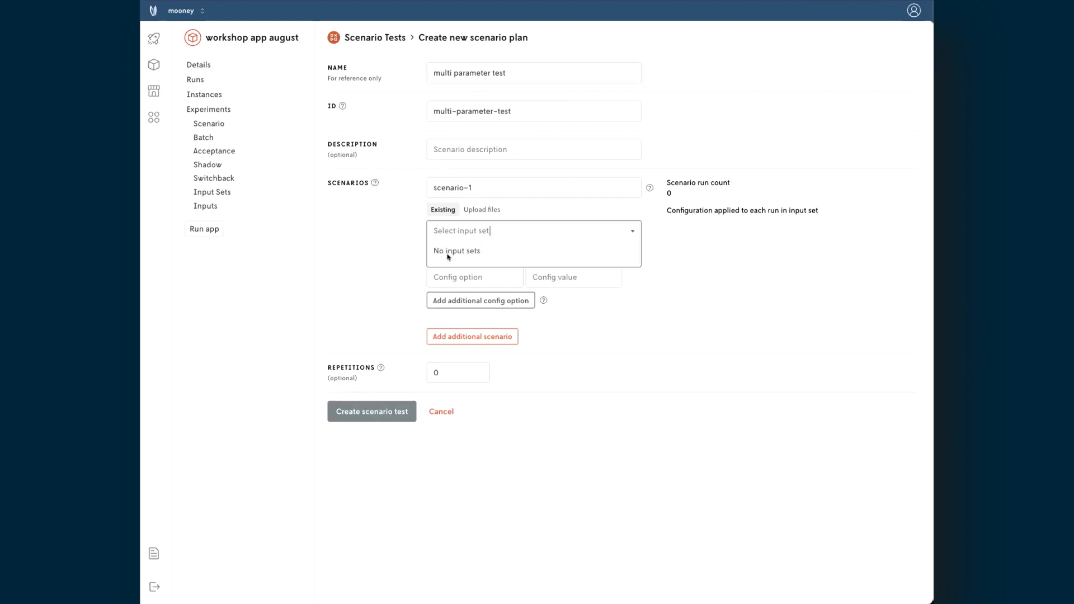
left_click(476, 212)
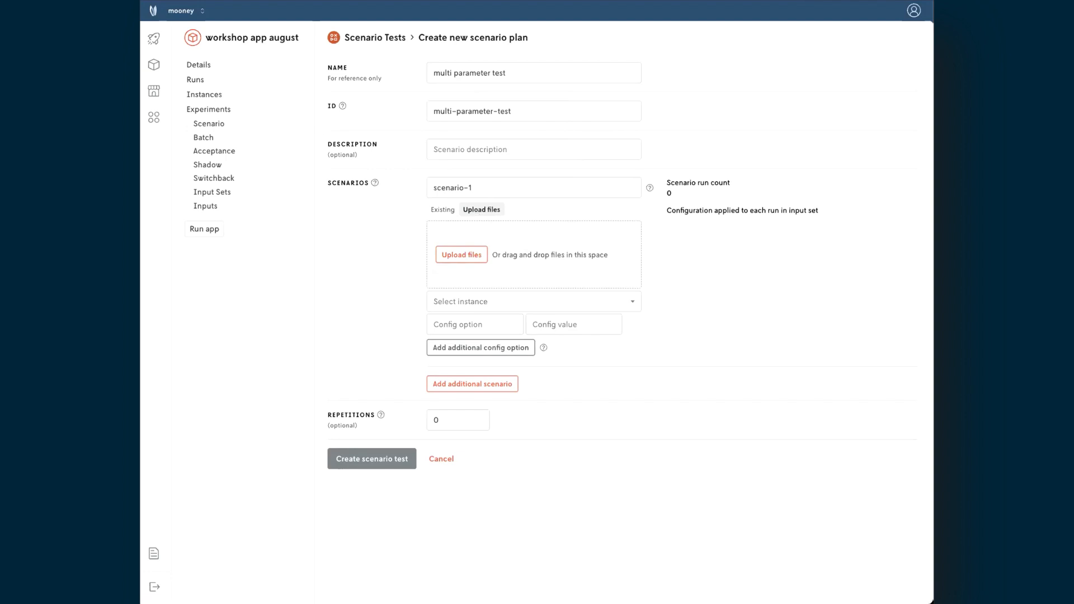
left_click_drag(468, 138, 479, 255)
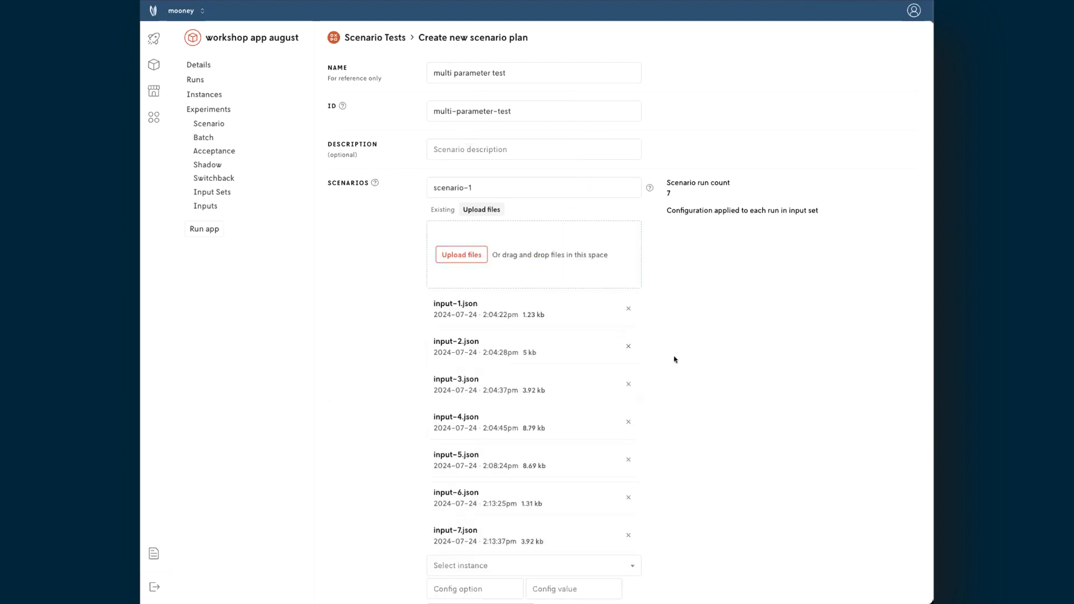
Assign the Latest (default) instance to scenario-1
scroll(674, 359, "down", 3)
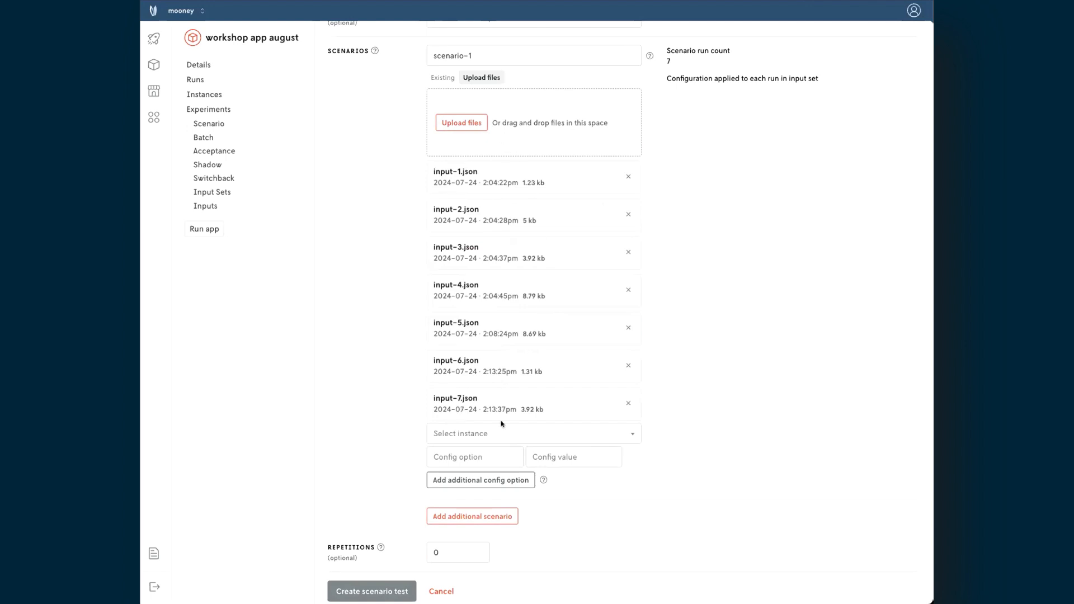
left_click(476, 437)
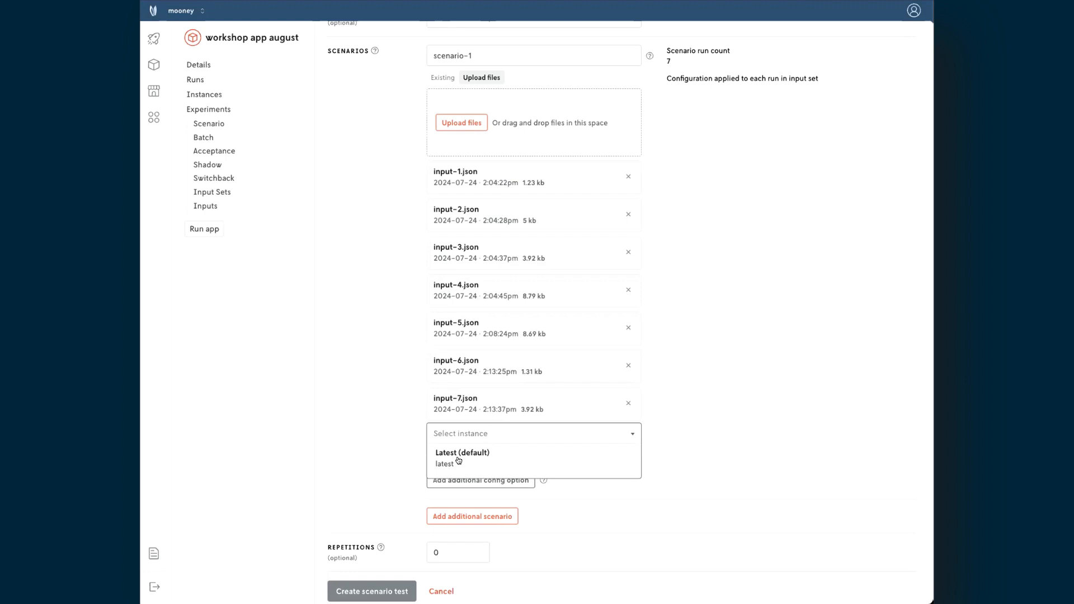
left_click(459, 461)
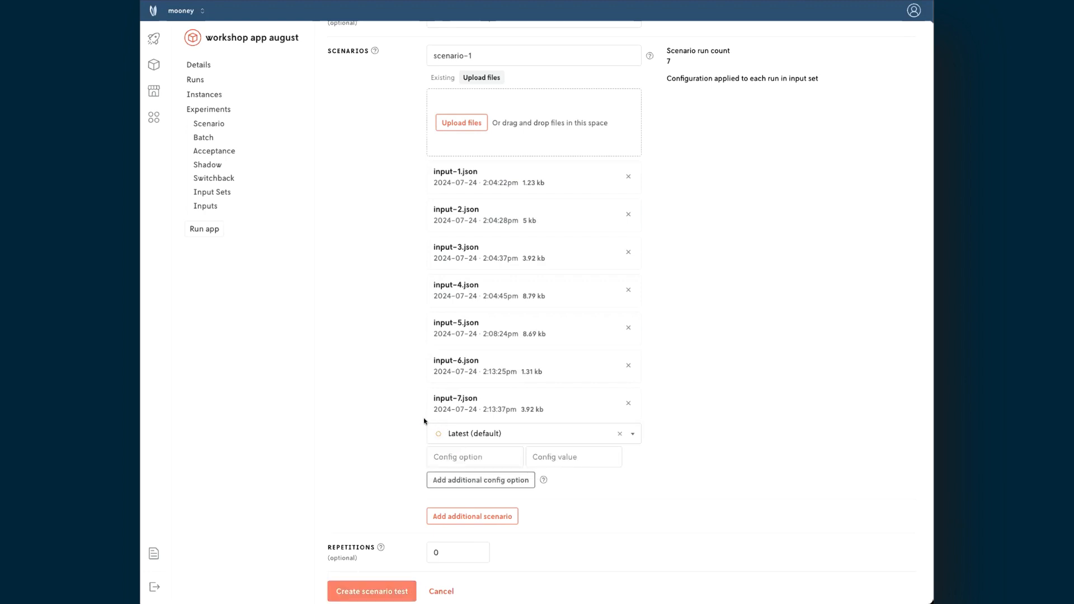
Define scenario-1's first config option as limits.shift.maxduration with the values 4h,8h
left_click(469, 458)
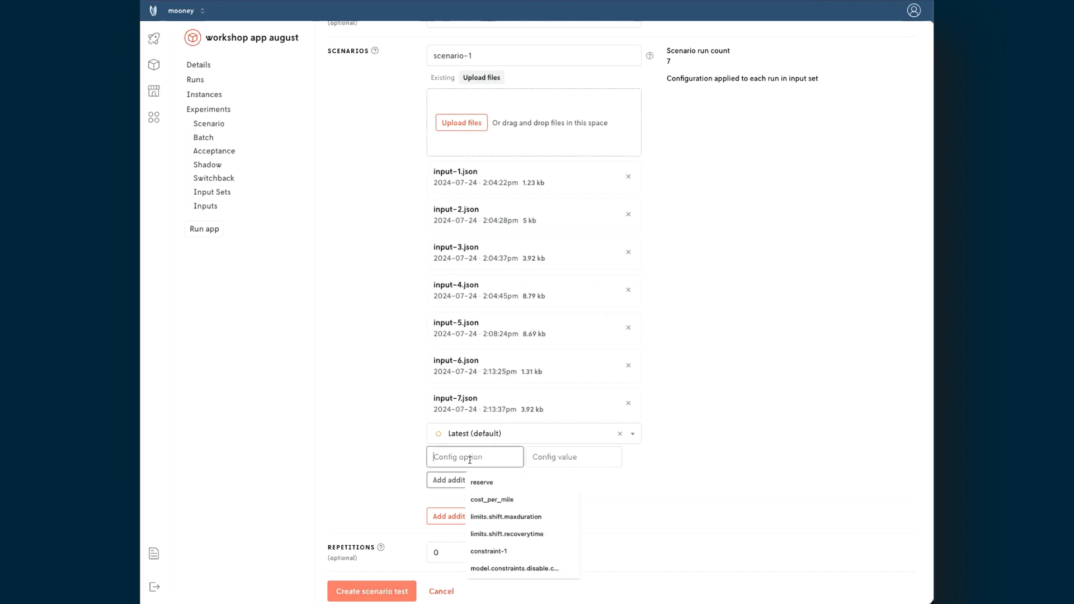
left_click(519, 518)
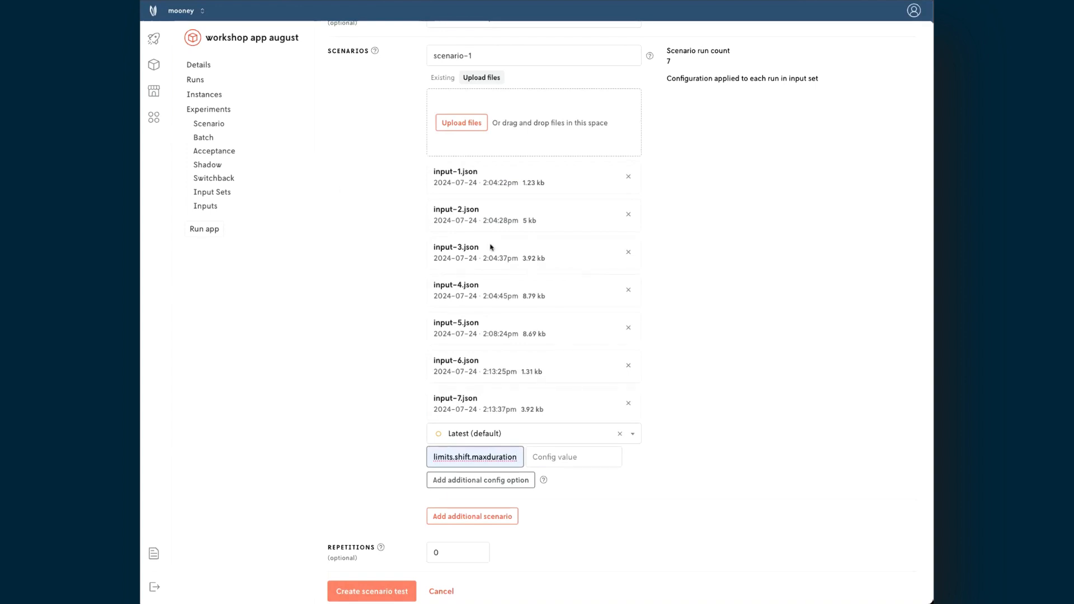
left_click(571, 457)
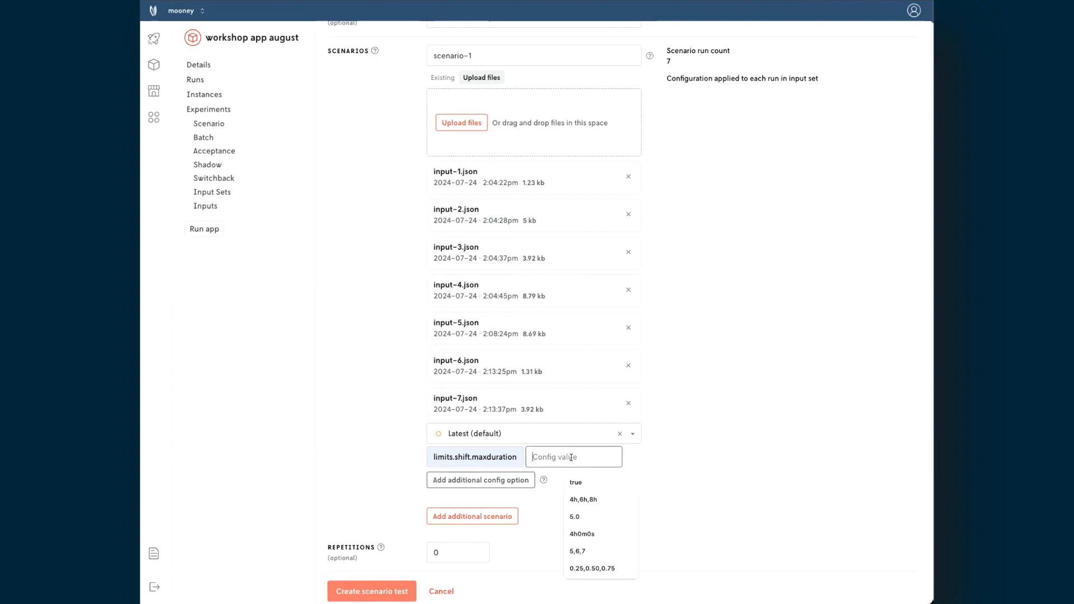
left_click(582, 499)
left_click(559, 462)
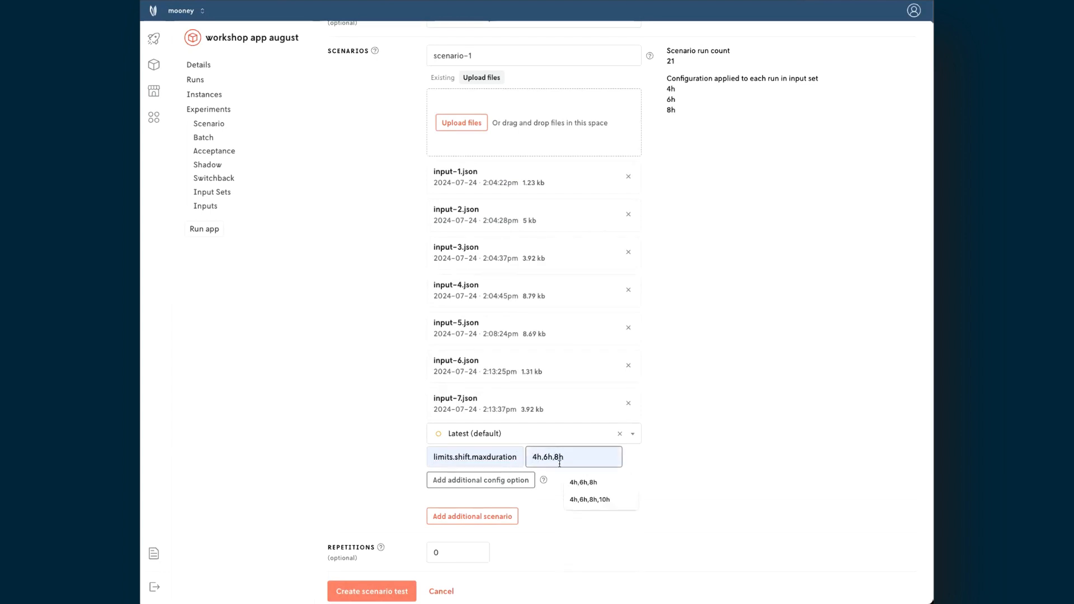
key("BackSpace")
key("BackSpace")
key("BackSpace")
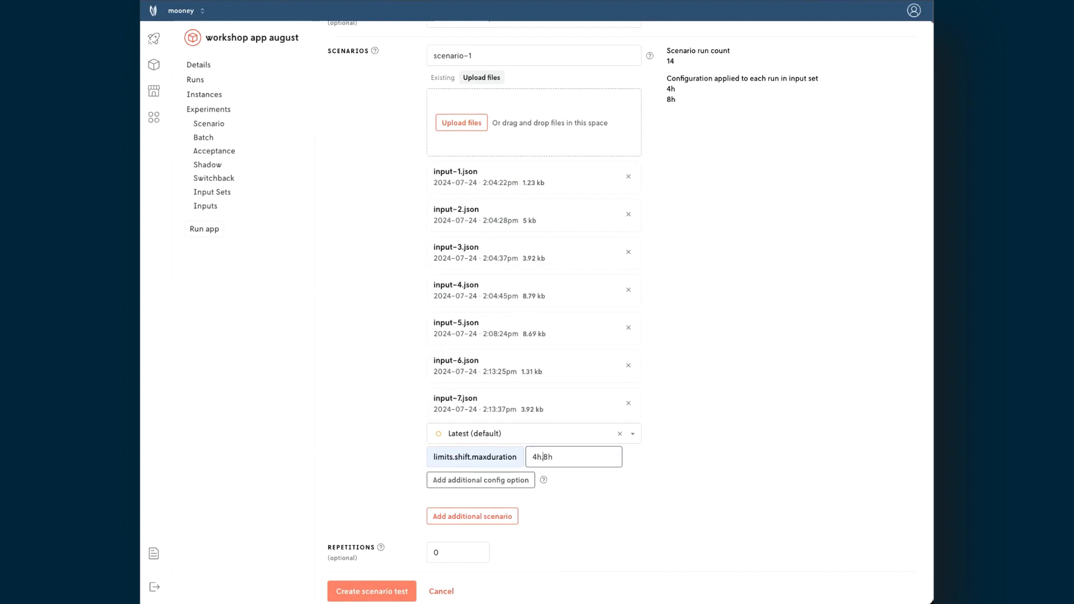
Add a second config option, limits.shift.recoverytime, with the values 0h,2h
left_click(483, 480)
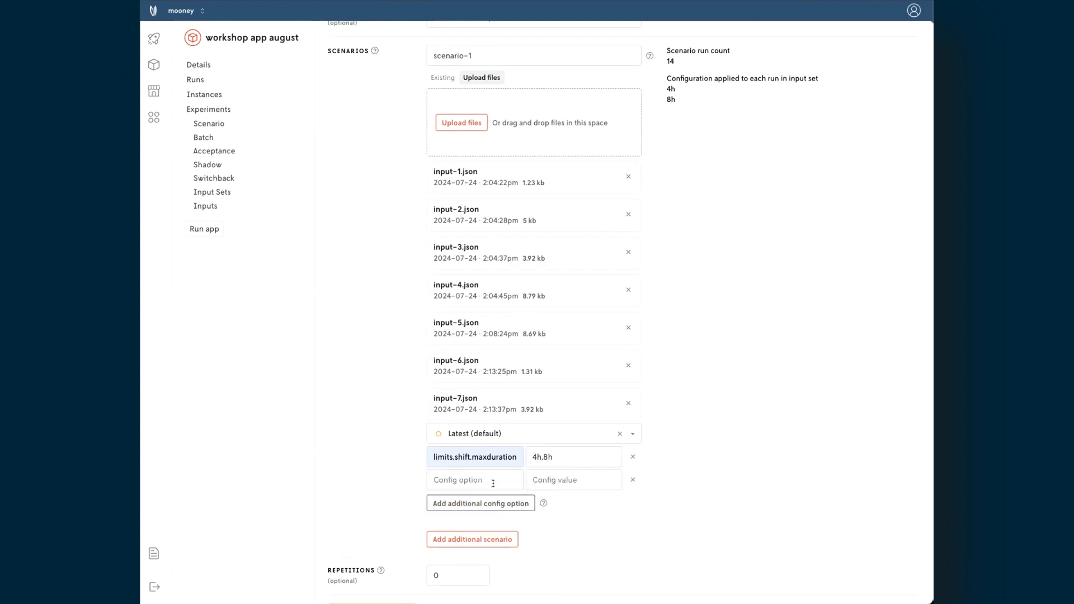
left_click(483, 480)
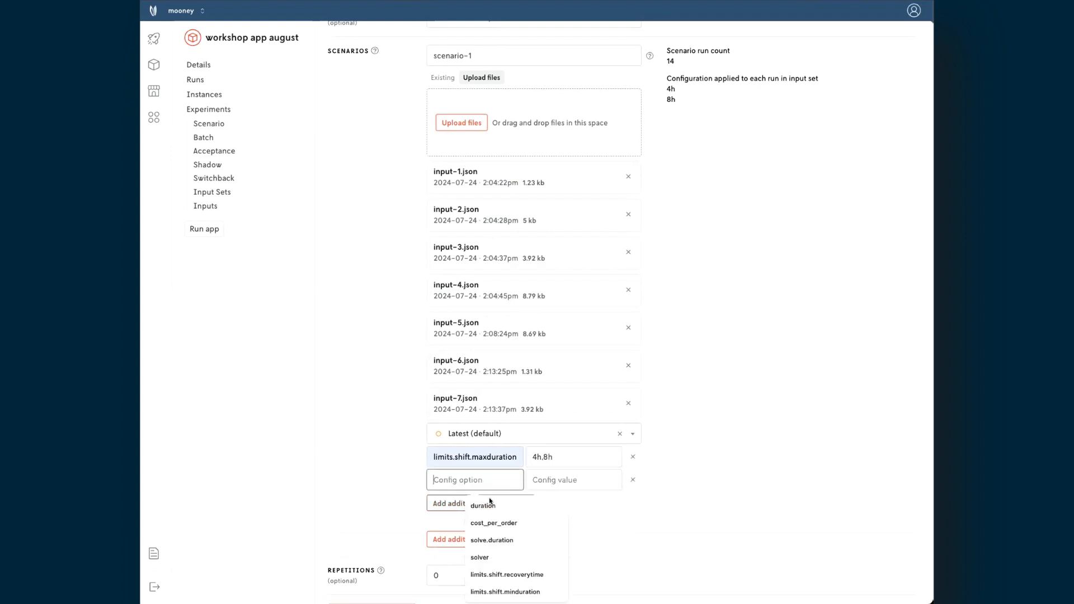
left_click(508, 575)
left_click(550, 478)
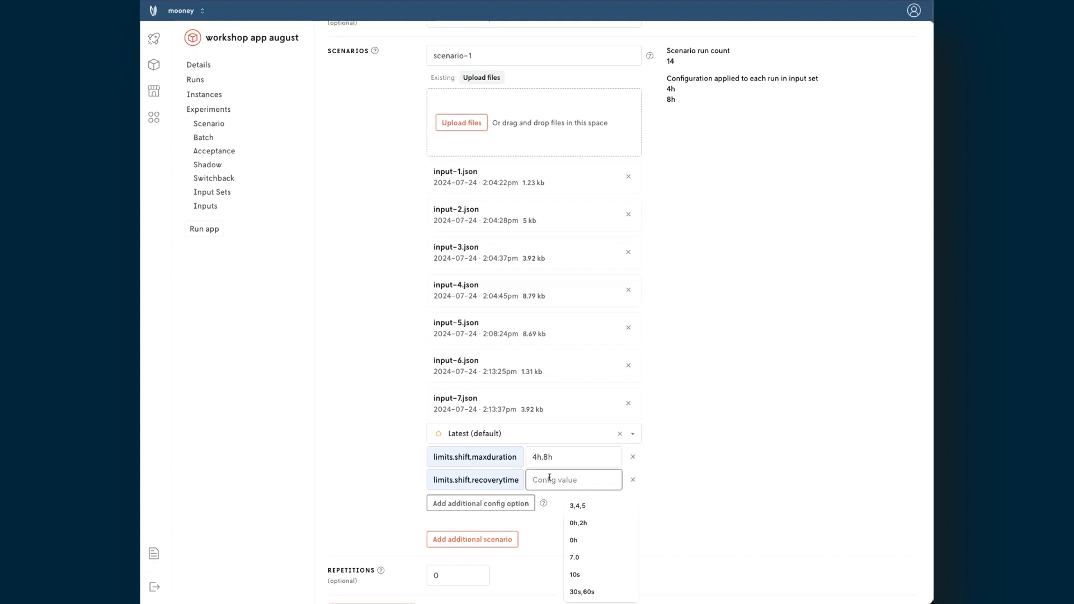
left_click(579, 522)
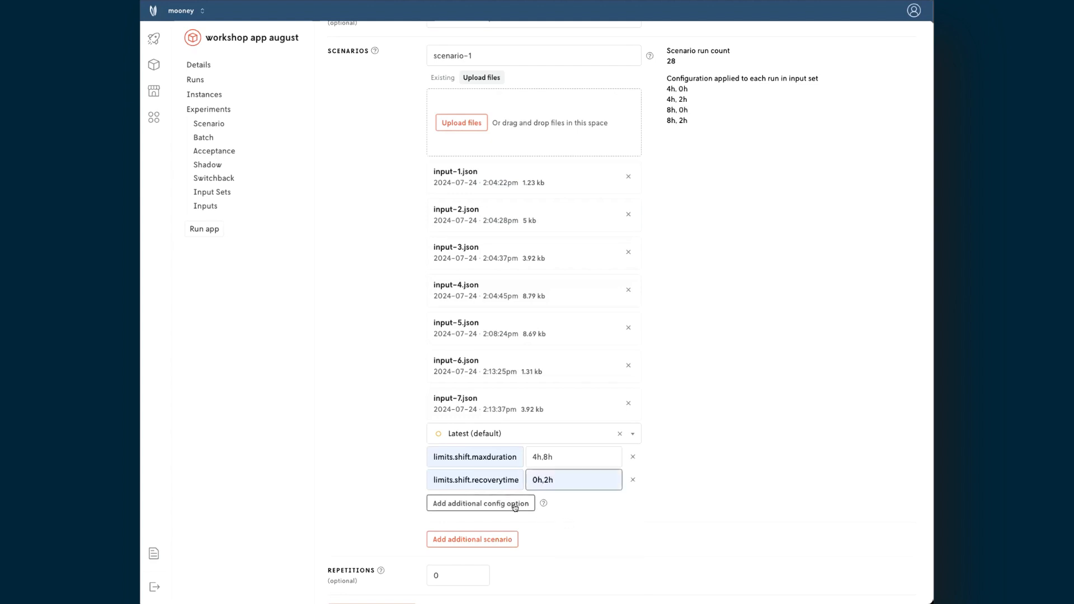
Add a third config option, penalty.undersupply, with the values 0,1000,2000
left_click(468, 504)
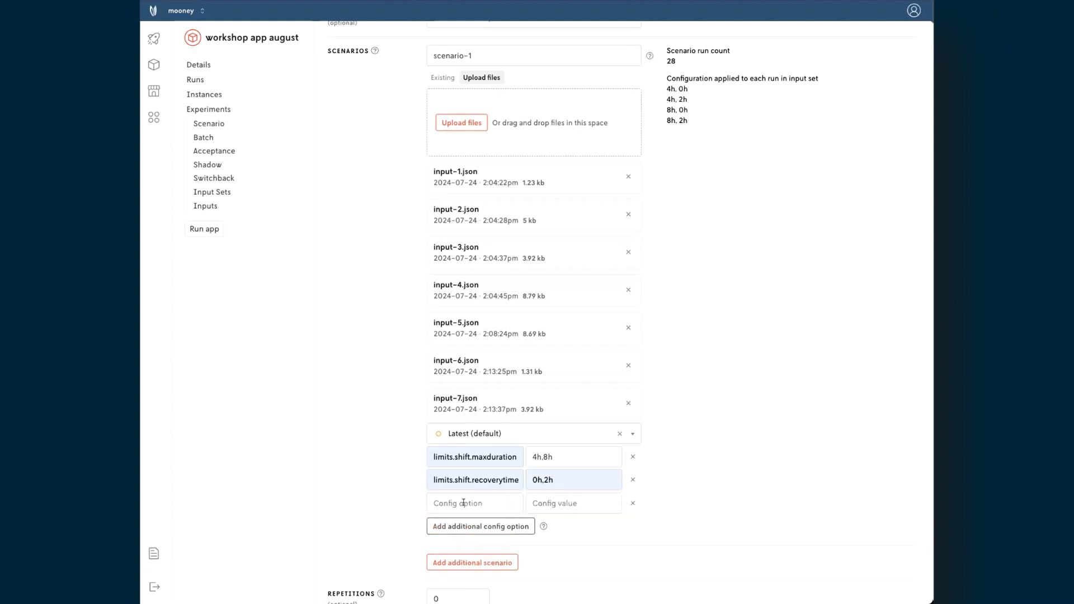
left_click(479, 528)
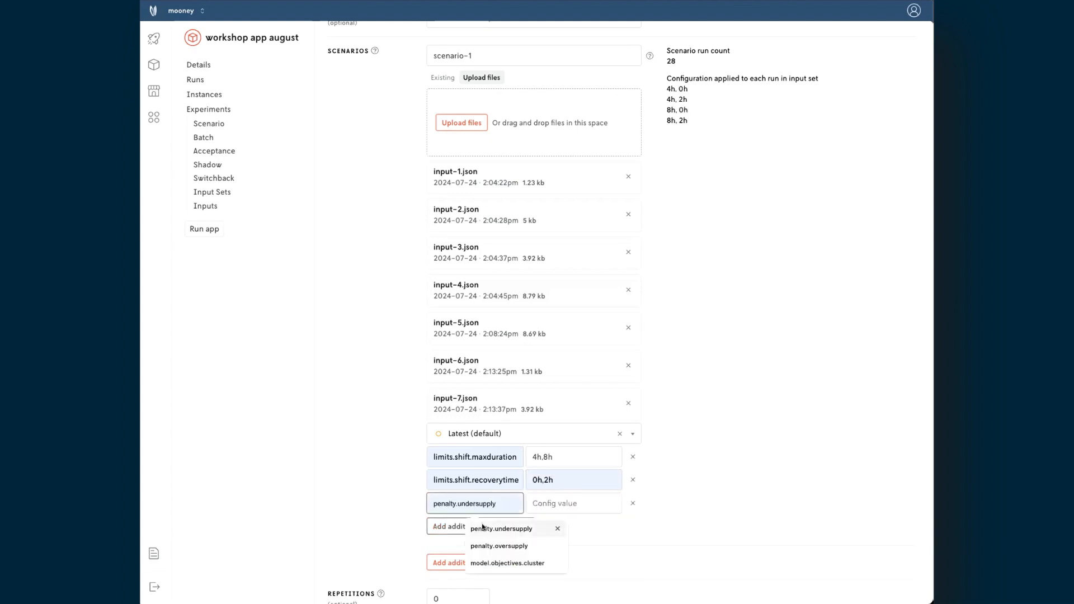
left_click(559, 503)
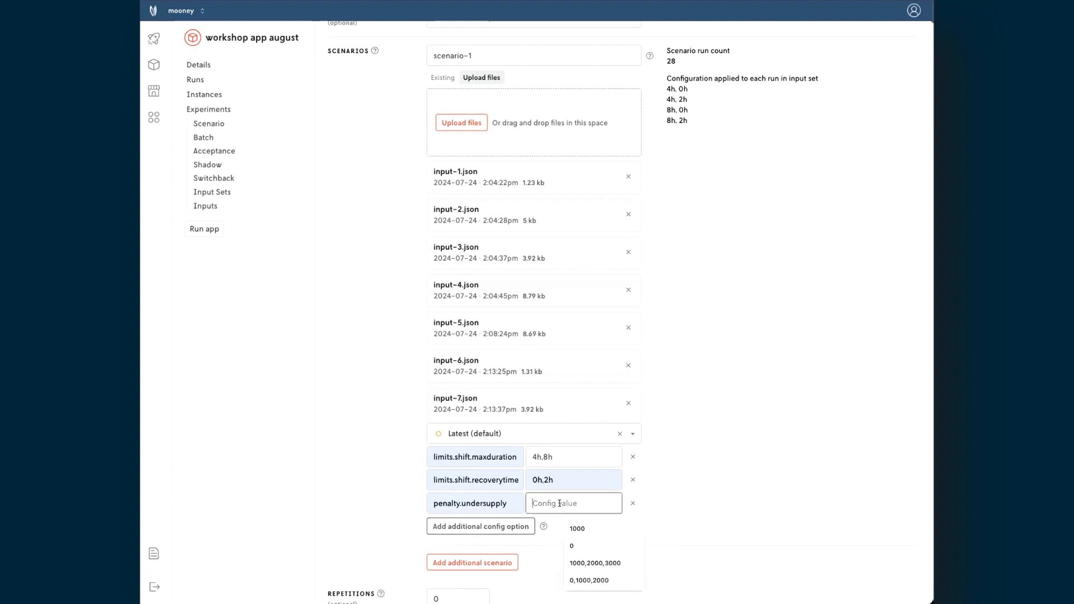
left_click(580, 580)
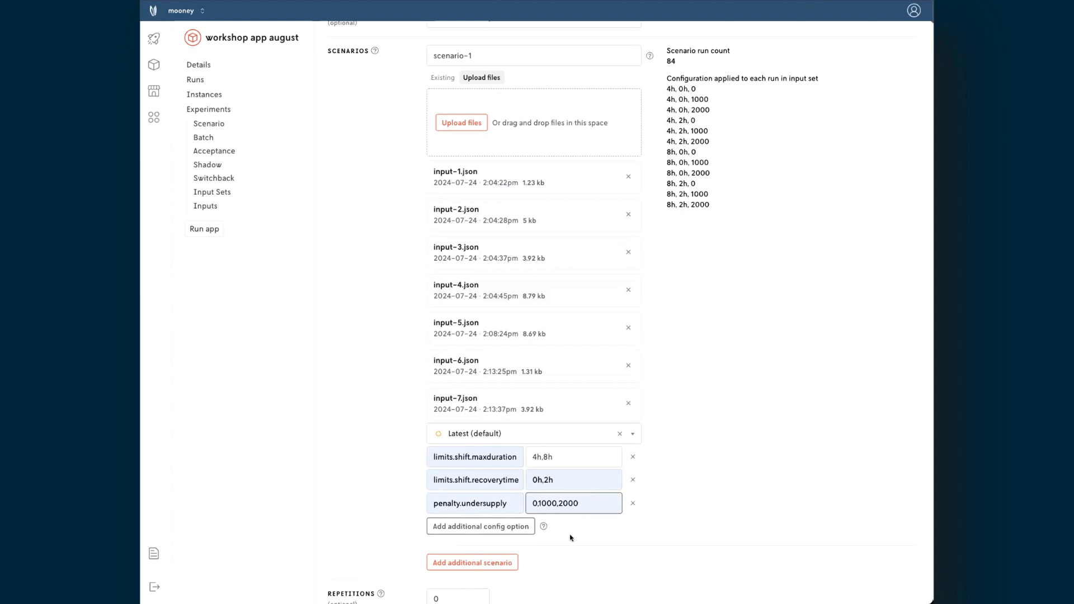
left_click(695, 537)
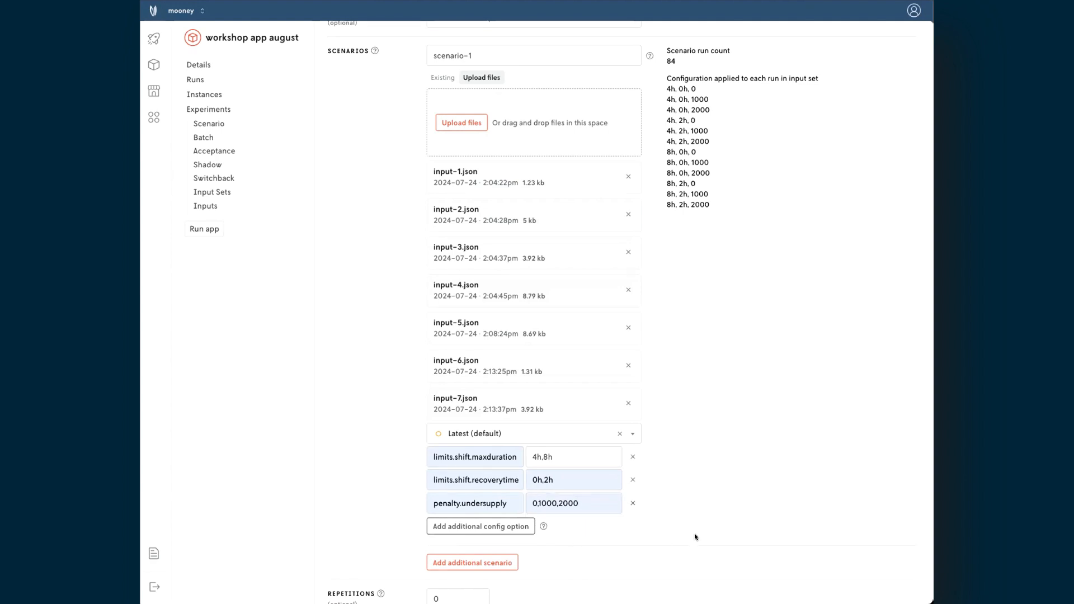
left_click(474, 457)
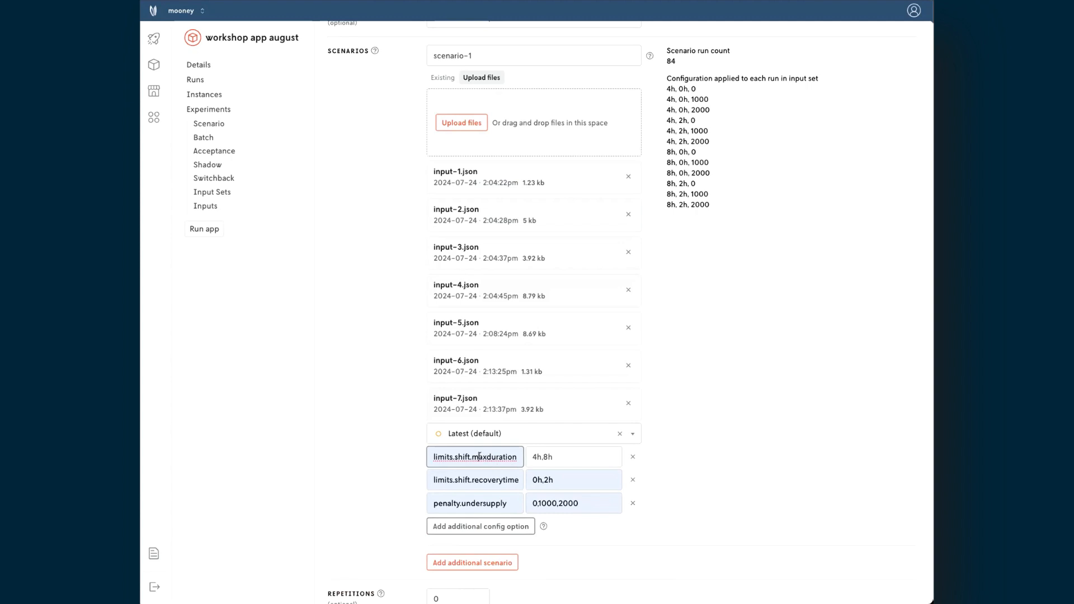
key("End")
left_click(498, 479)
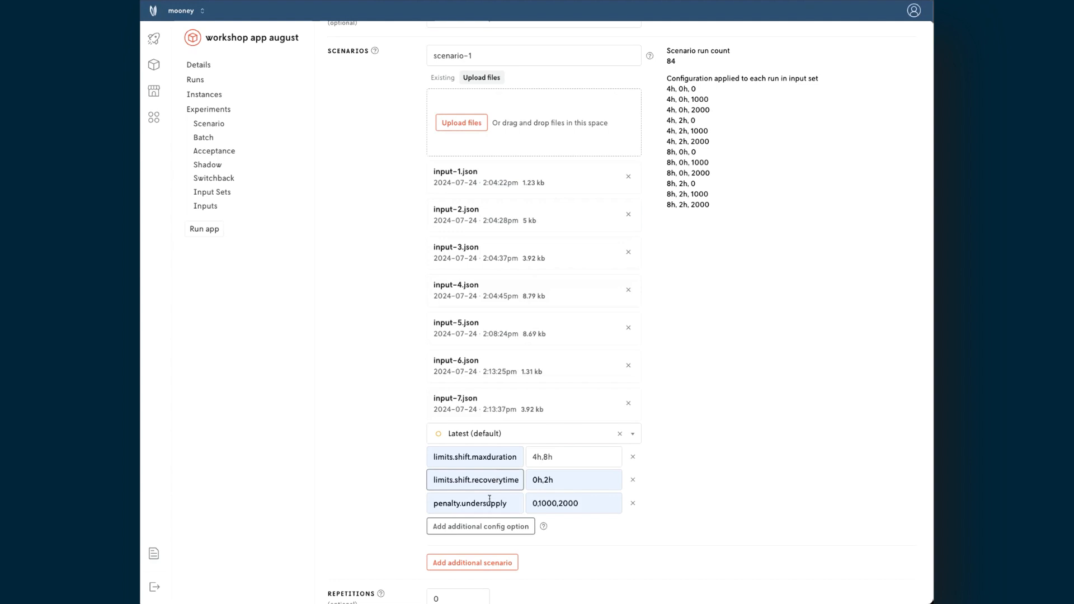
left_click(490, 504)
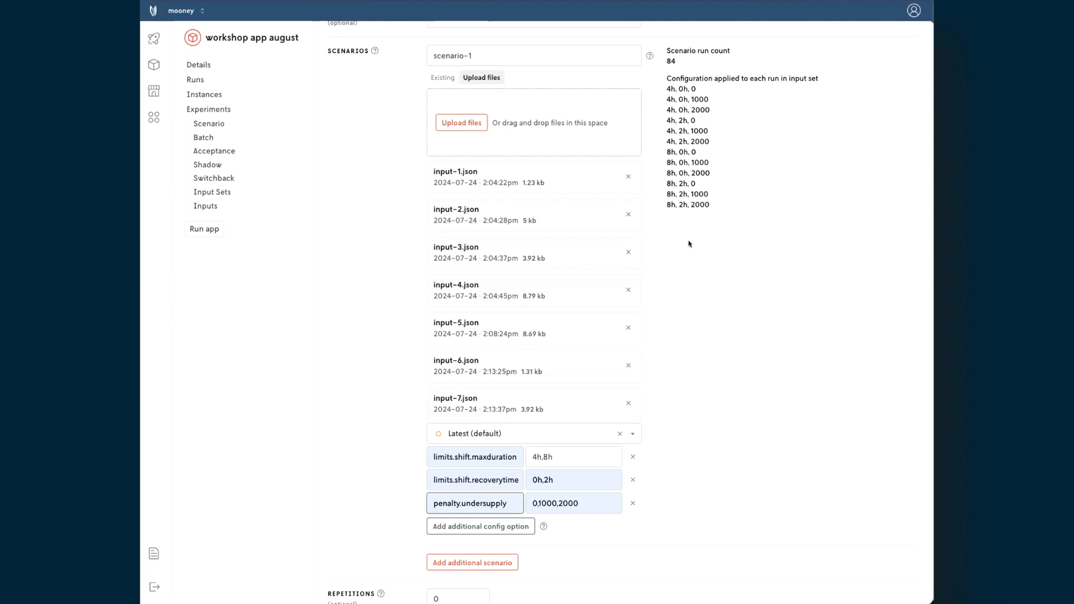
Create the scenario test with repetitions left at 0, and confirm running it
scroll(705, 239, "down", 2)
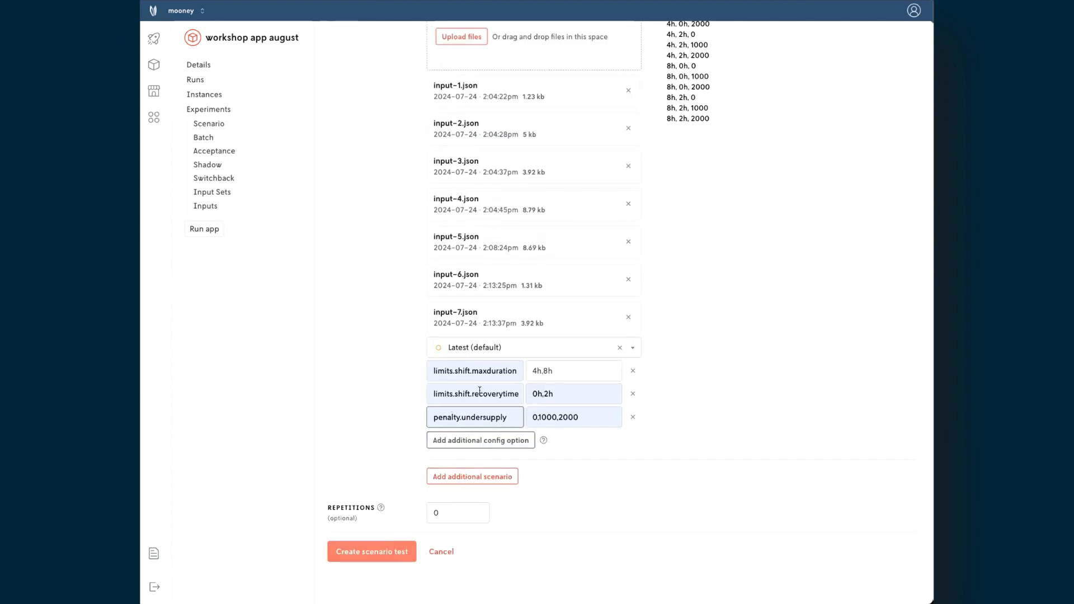
left_click(370, 554)
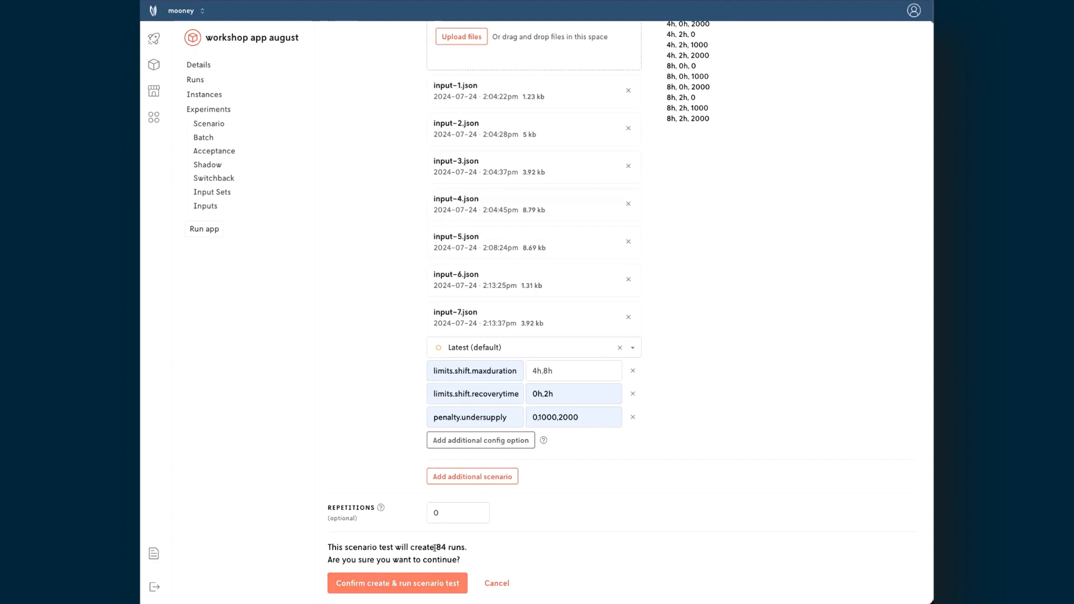
left_click(403, 583)
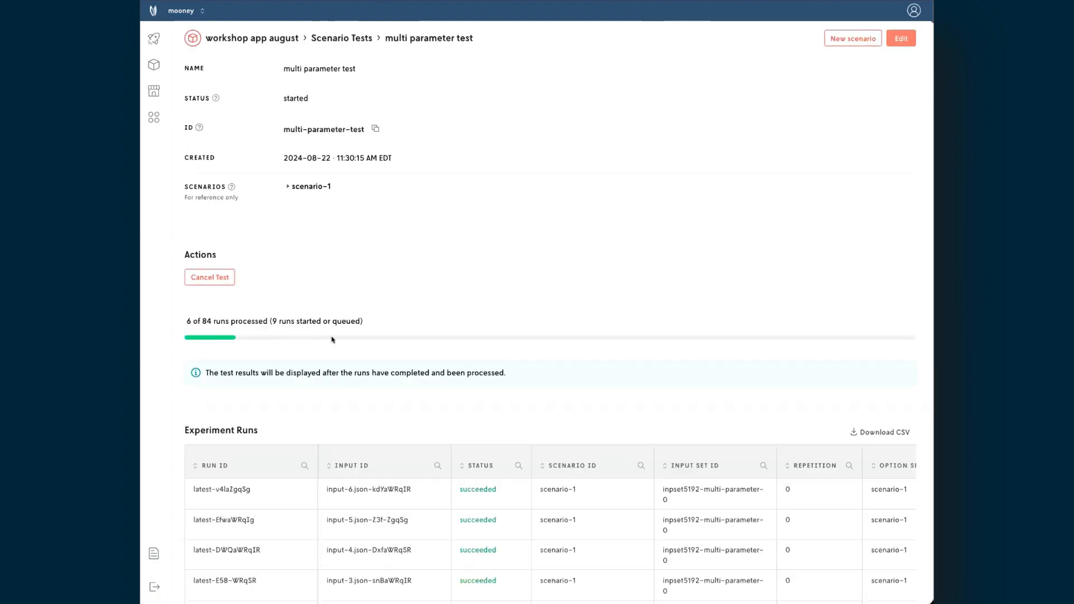
Examine the experiment runs table, comparing each run's status, option set, max duration, recovery time and undersupply penalty
scroll(312, 515, "down", 4)
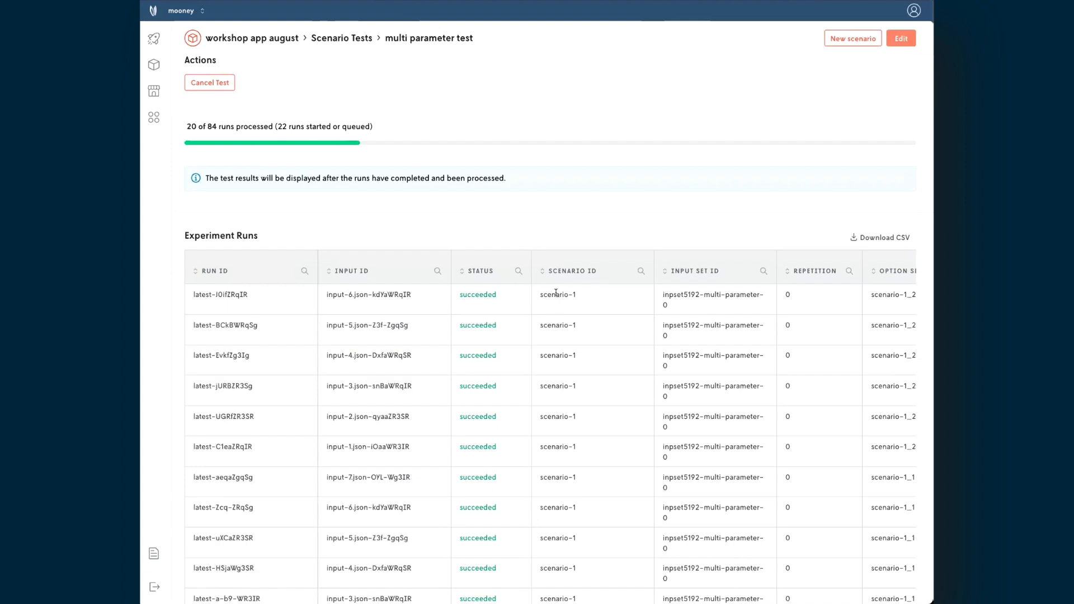
scroll(576, 327, "right", 6)
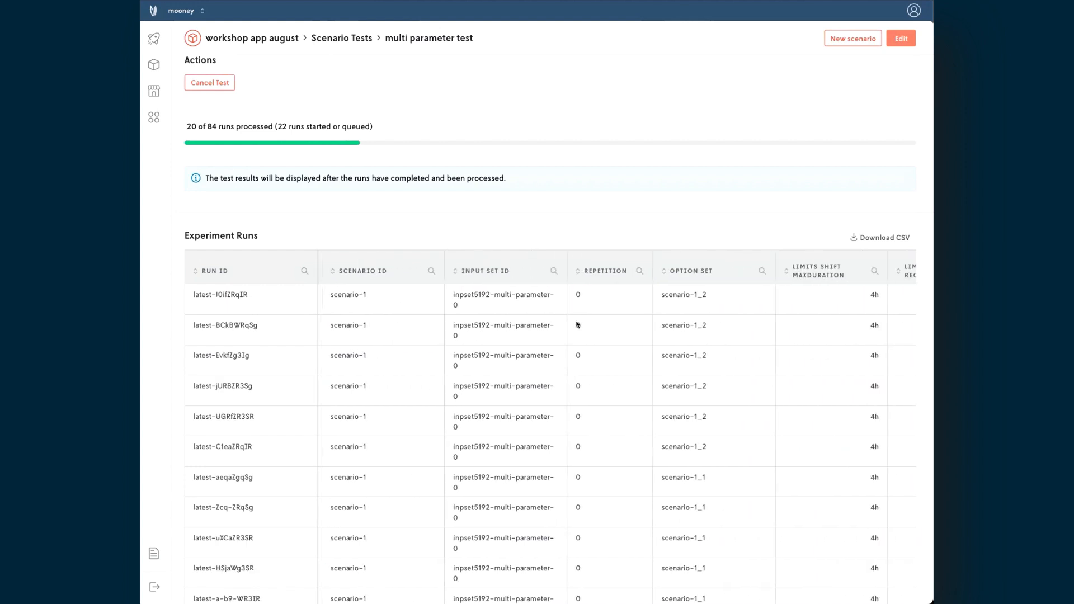
scroll(476, 294, "left", 6)
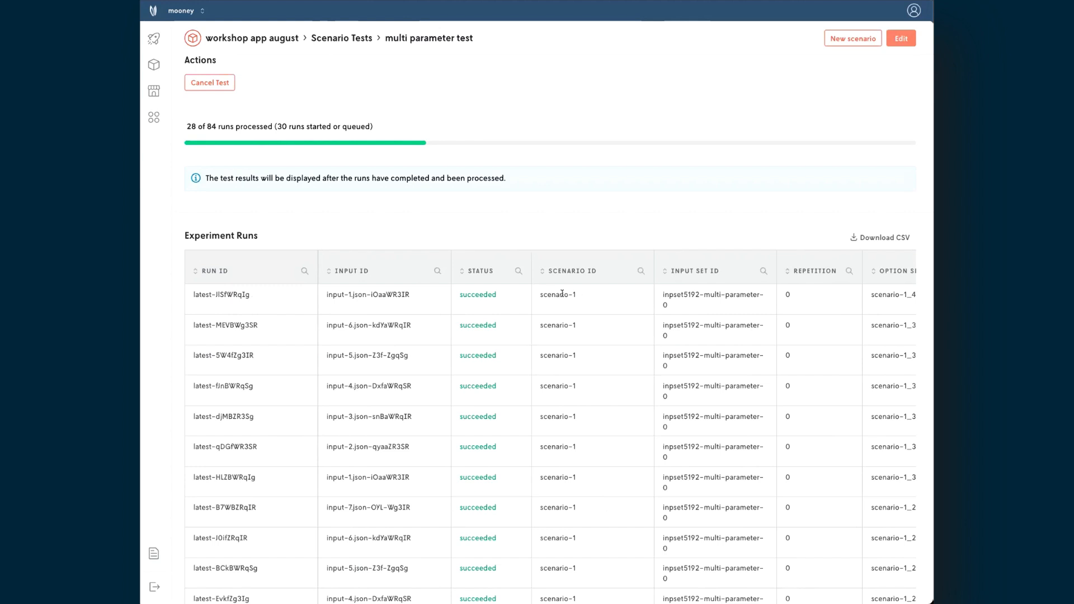
scroll(589, 344, "right", 6)
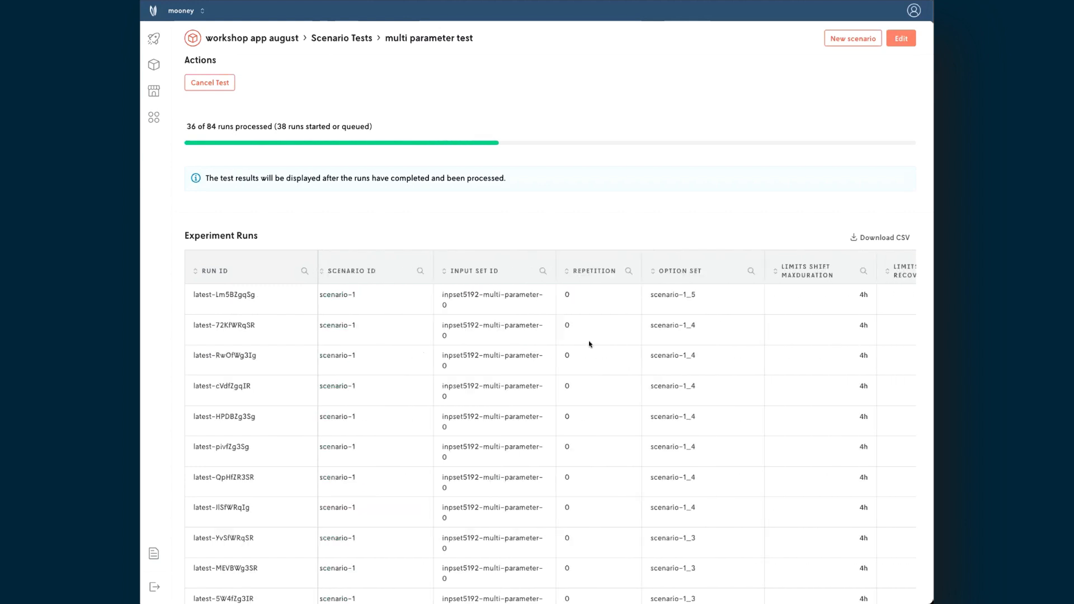
scroll(589, 344, "right", 5)
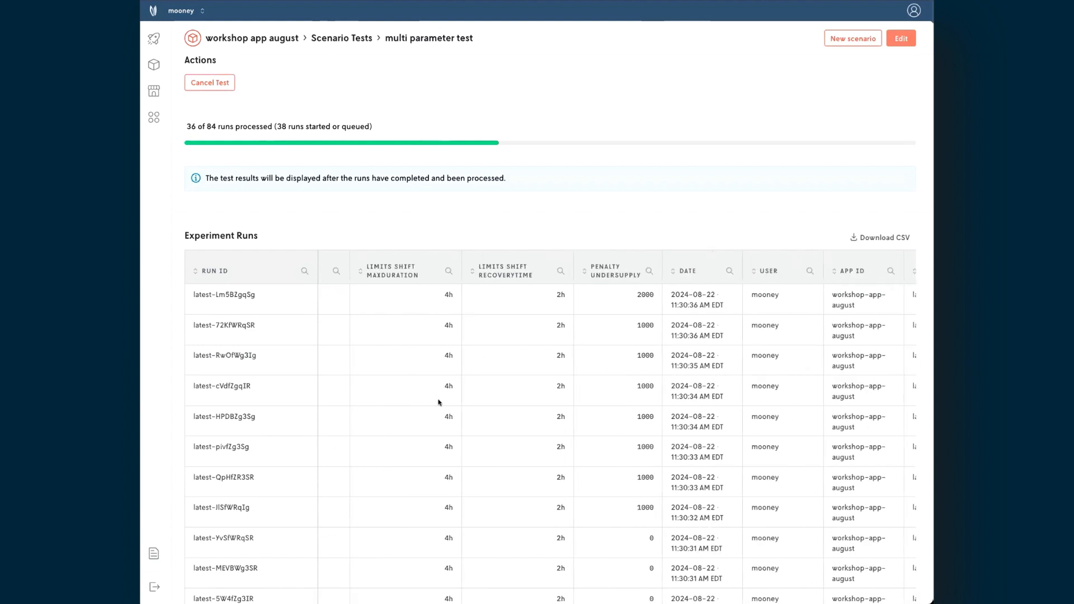
Examine the experiment runs table for each run's instance, version, execution class, statistics status, value and run duration
scroll(679, 364, "right", 6)
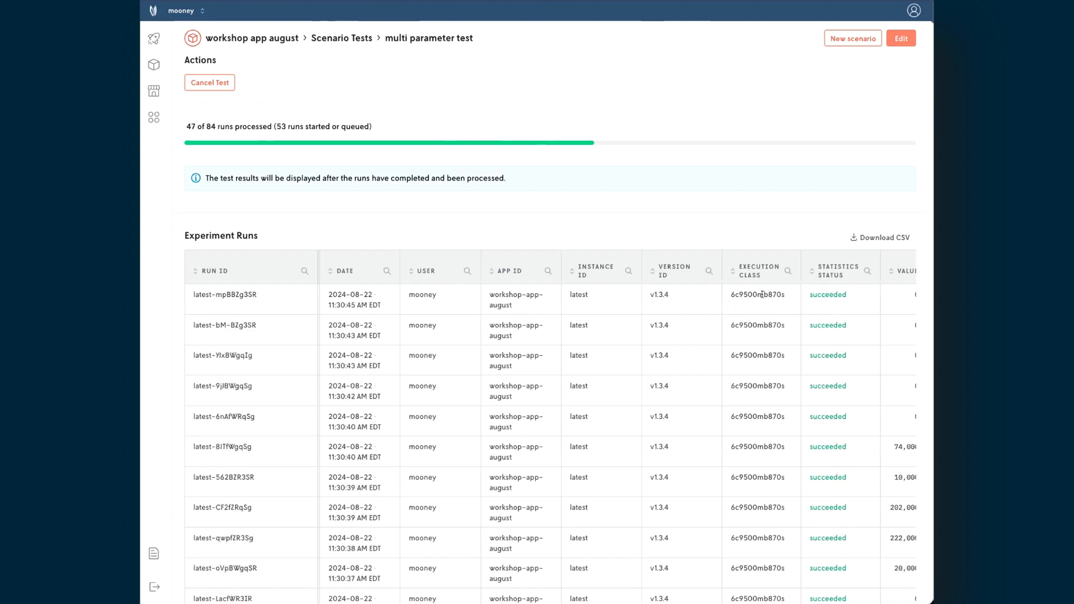
mouse_move(761, 294)
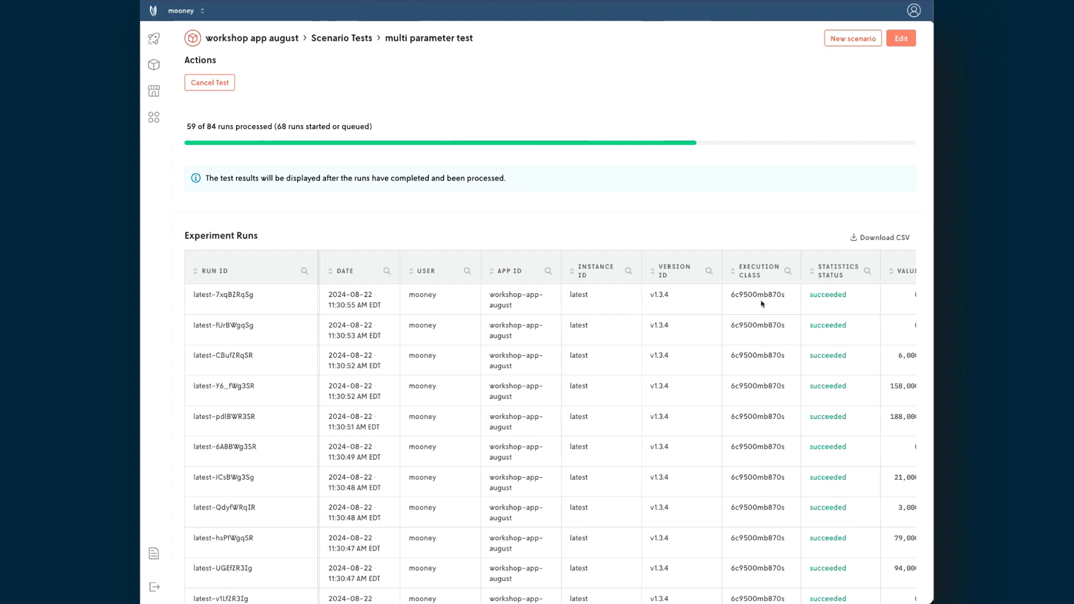
scroll(761, 304, "right", 5)
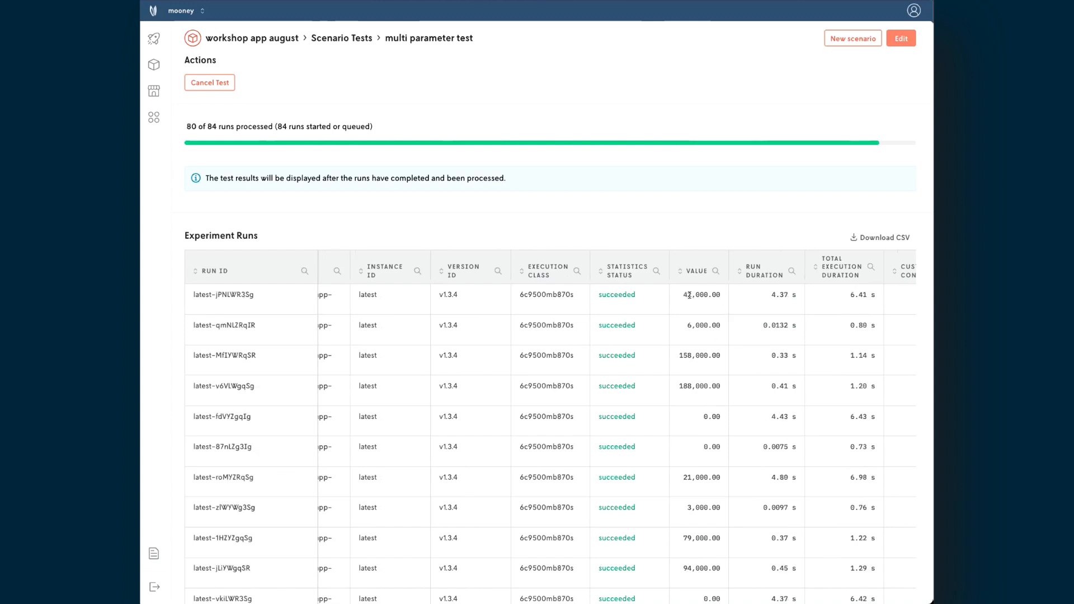
scroll(683, 294, "right", 3)
scroll(678, 293, "left", 8)
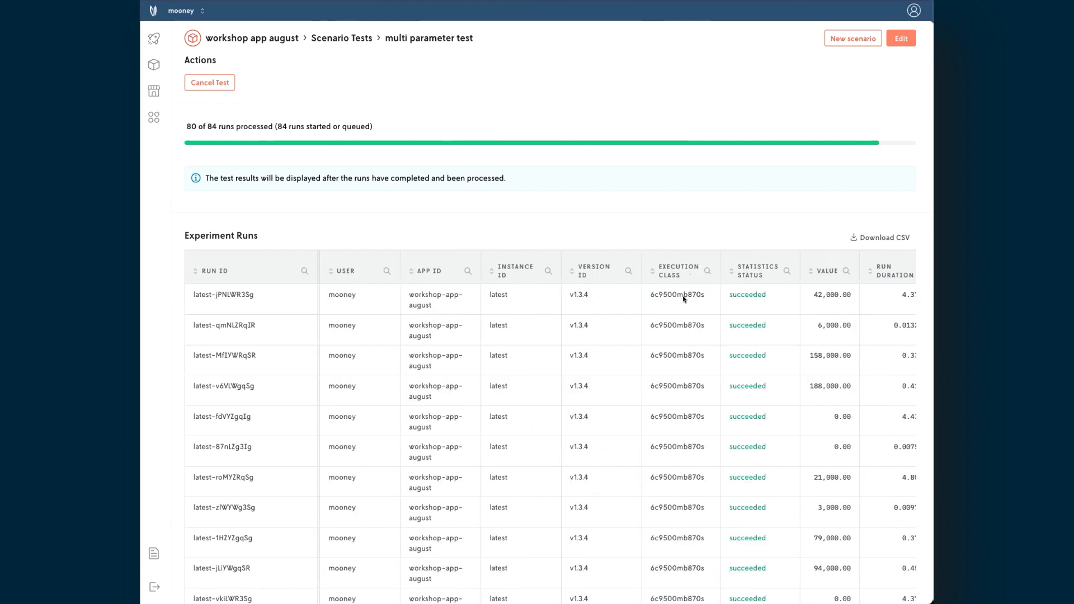
scroll(664, 293, "left", 10)
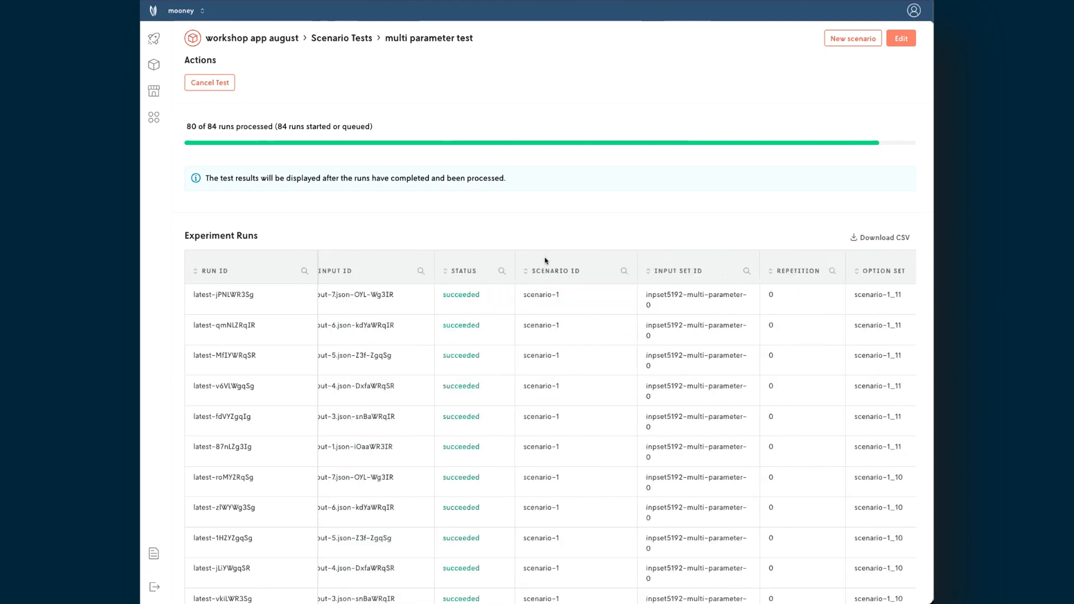
Expand scenario-1 in the test details to review its option sets and their option combinations, and collapse it again
scroll(447, 193, "up", 4)
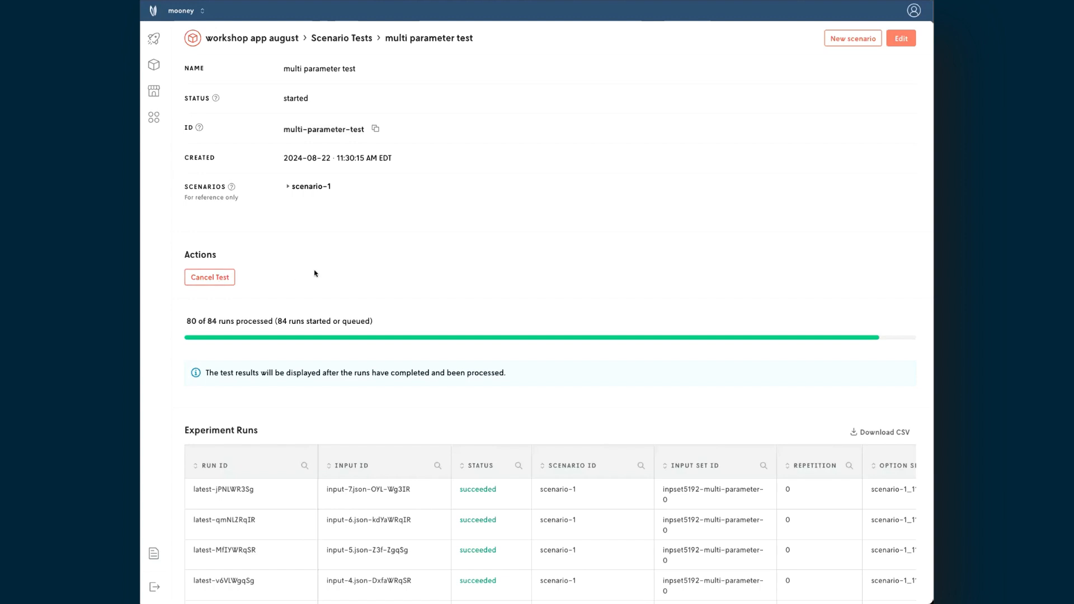
left_click(288, 187)
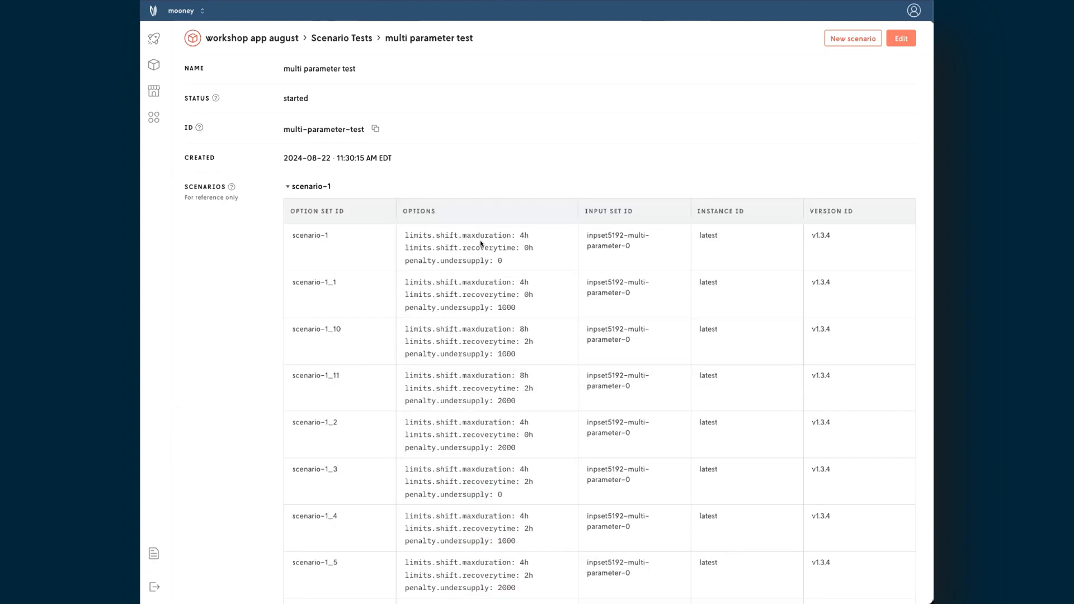
left_click(287, 187)
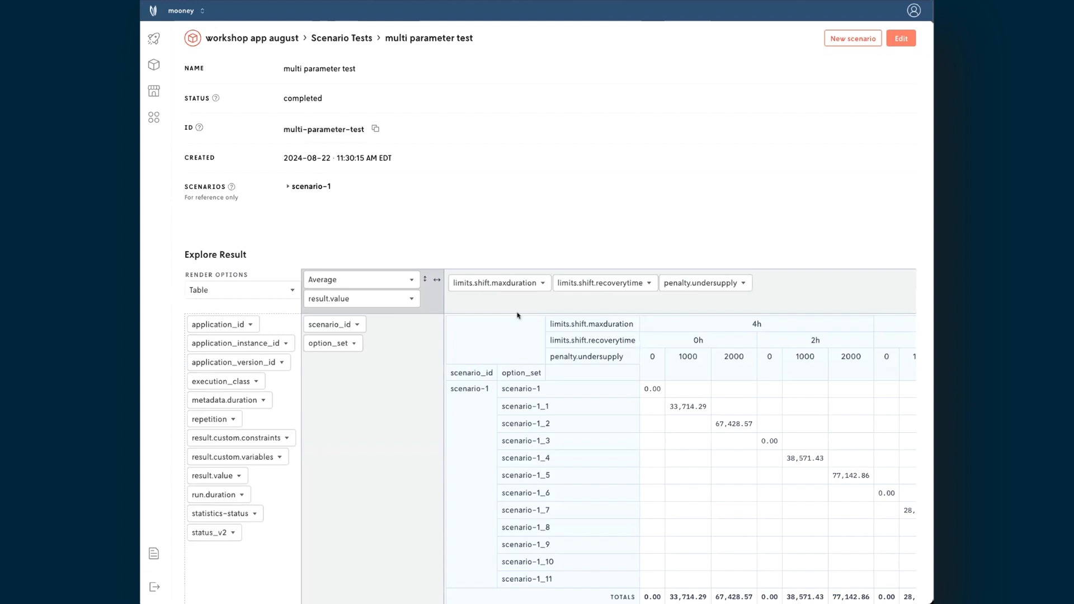
Rearrange the result pivot table by removing option_set from the rows and moving limits.shift.recoverytime from the columns to the rows
scroll(553, 289, "down", 3)
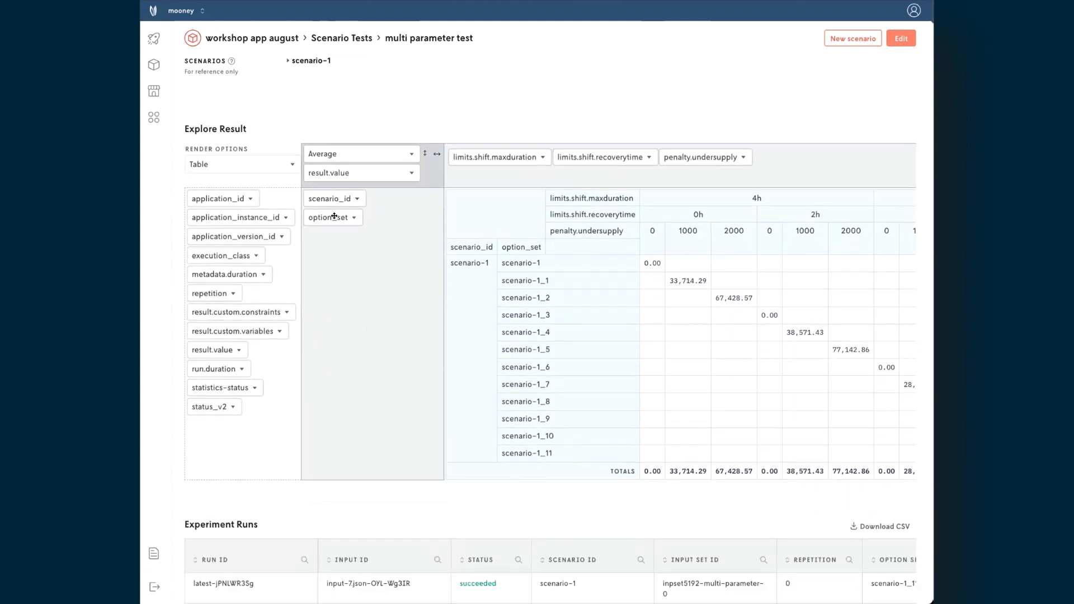
left_click_drag(332, 217, 221, 331)
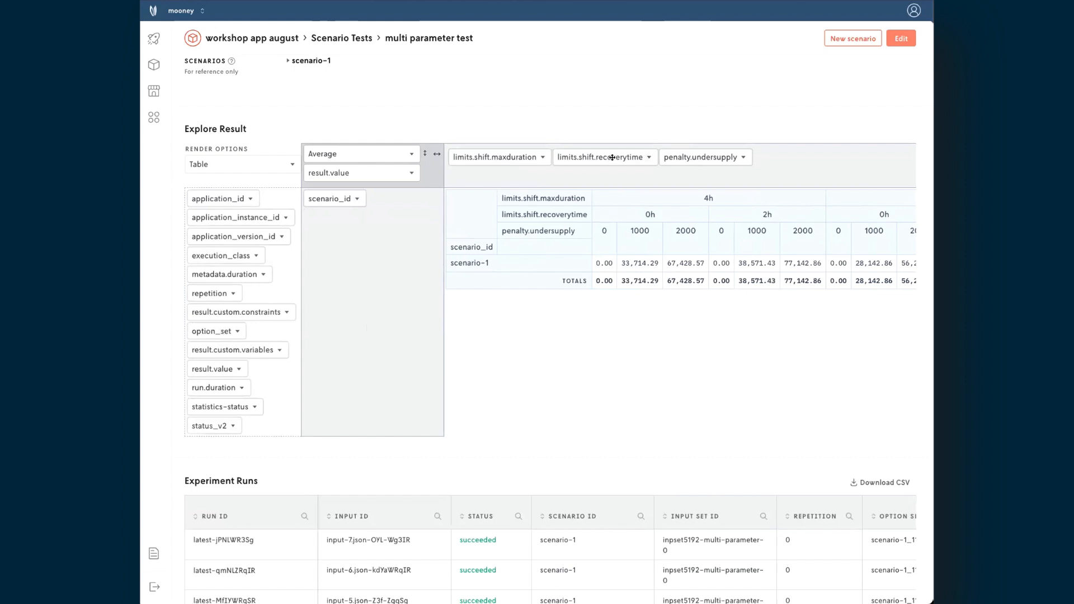
left_click_drag(586, 163, 362, 236)
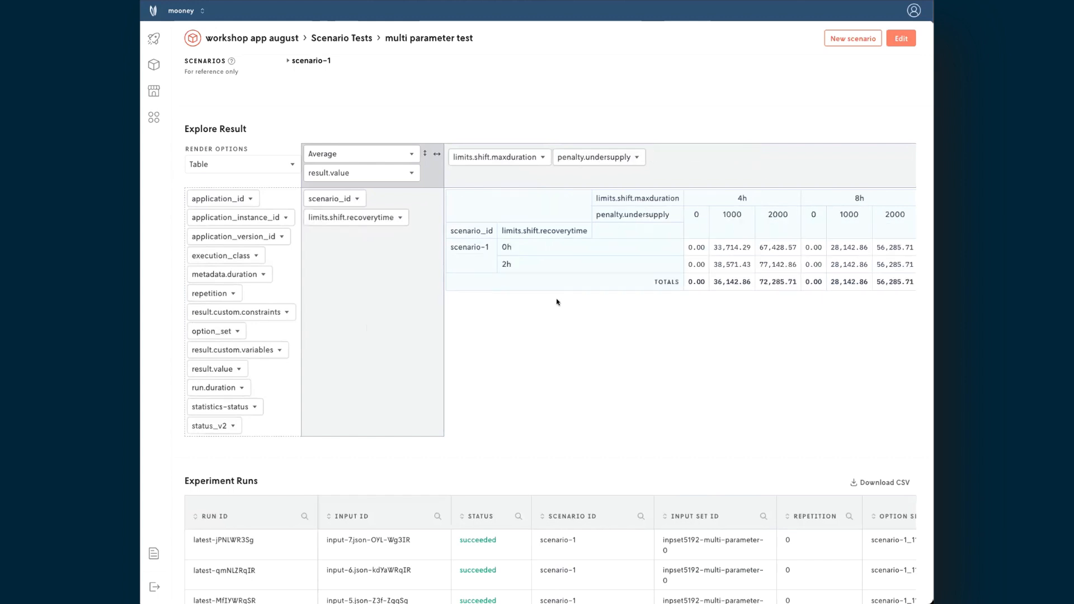
Compare the average result values for 0h and 2h recovery time under the 4h max duration and 1000 undersupply penalty
scroll(646, 246, "right", 2)
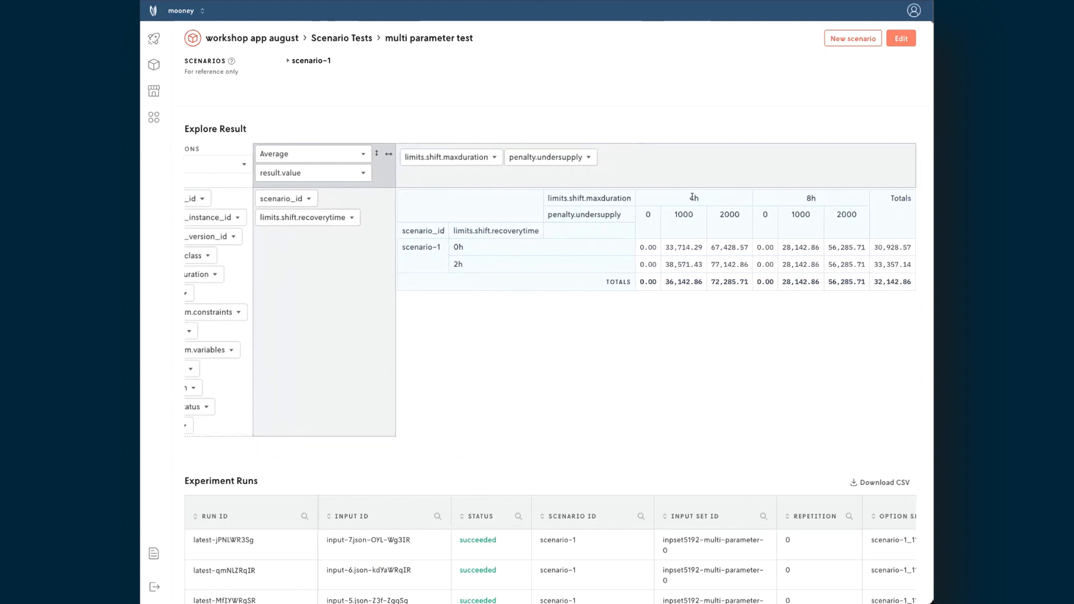
left_click_drag(694, 198, 698, 199)
double_click(677, 215)
double_click(453, 260)
left_click(680, 247)
left_click_drag(665, 247, 717, 245)
Render the pivot results as a Table Col Heatmap, and switch the rendering to a Grouped Column Chart
scroll(451, 247, "left", 2)
left_click(221, 163)
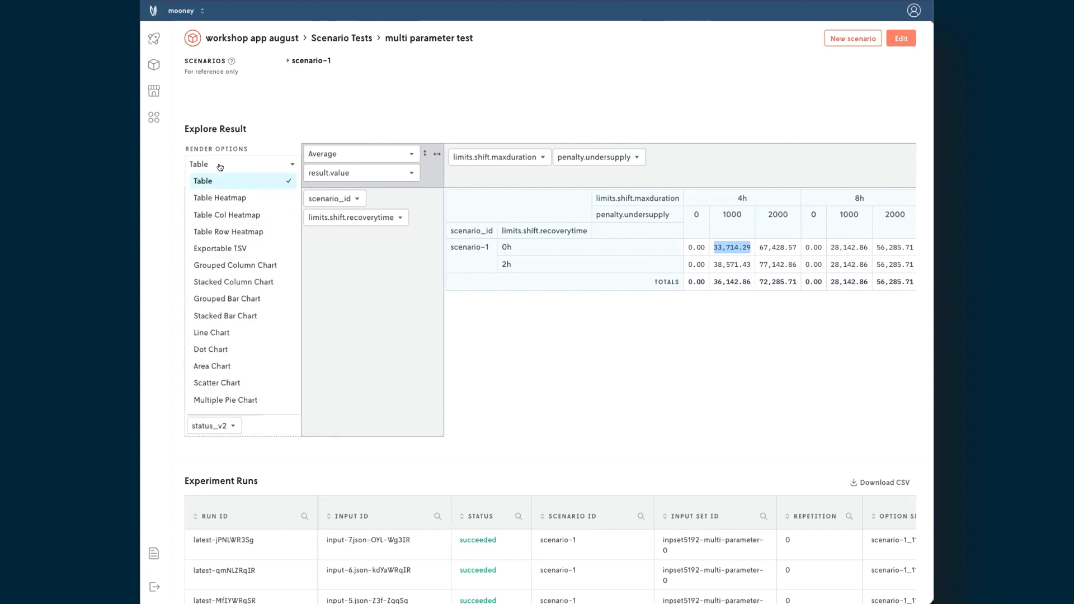
left_click(222, 214)
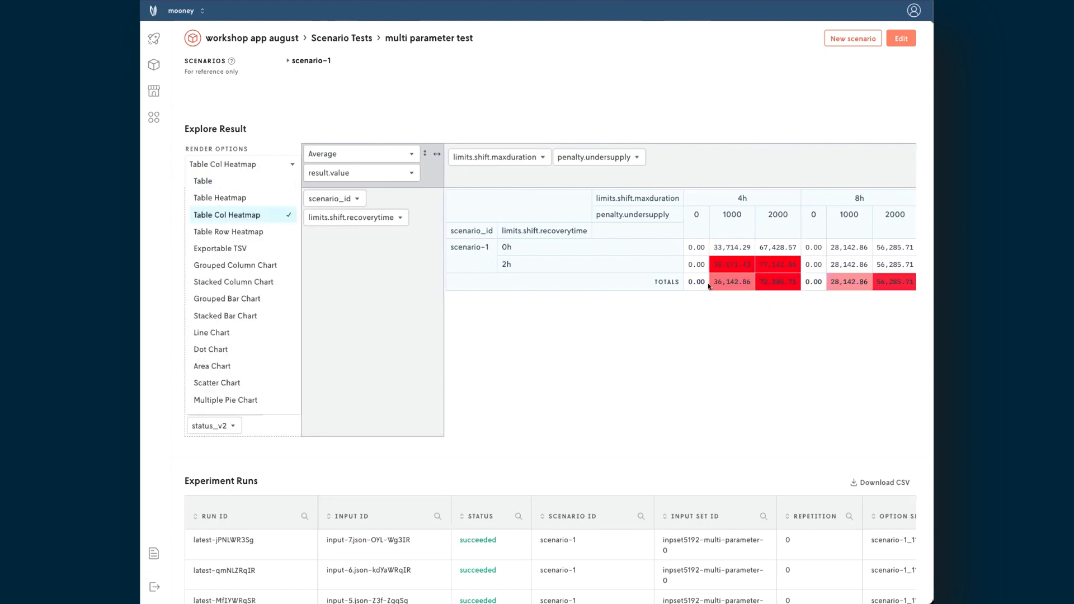
left_click(225, 265)
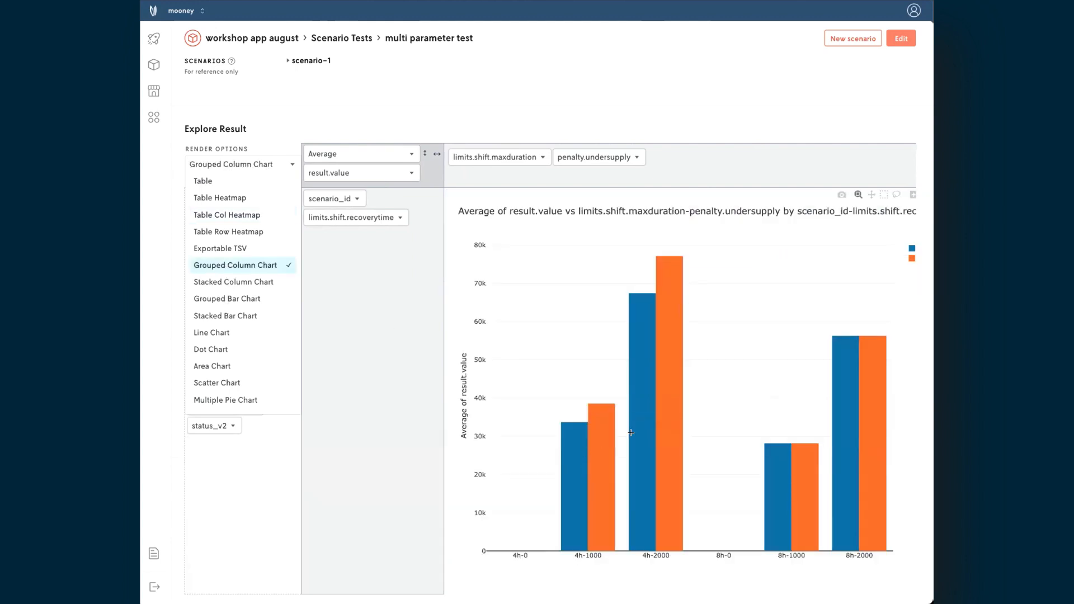